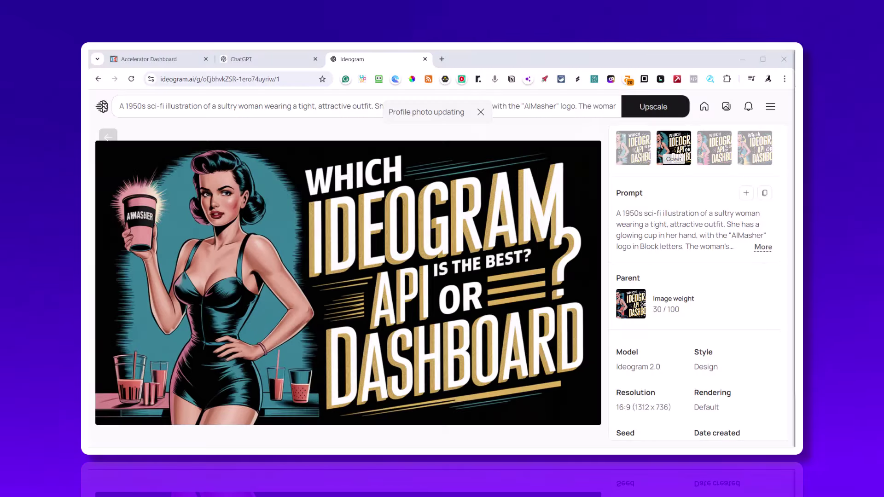
Dismiss the profile-photo notice, view the Sandbox Secrets image, and return to My images
click(481, 113)
scroll(595, 271, down, 7)
click(394, 251)
click(727, 106)
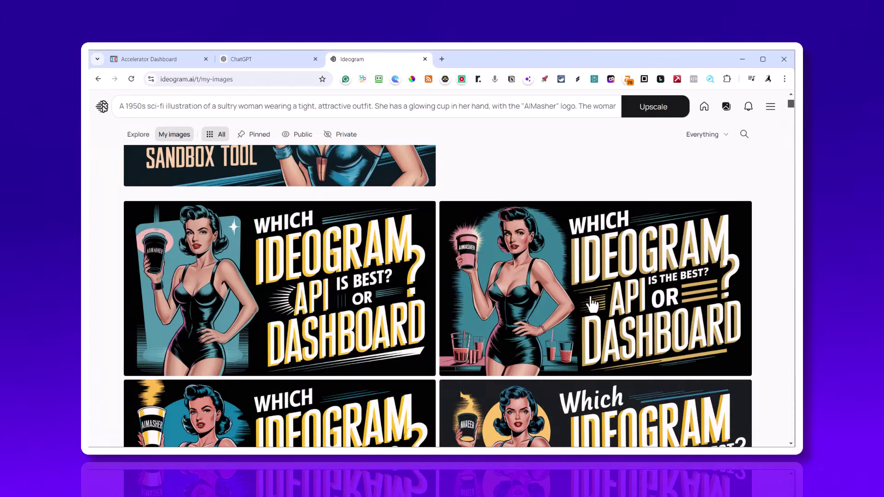
Scroll My images down to the RSS Feeds Reimagined astronaut thumbnails, then switch to ChatGPT
scroll(581, 293, down, 3)
scroll(581, 293, down, 5)
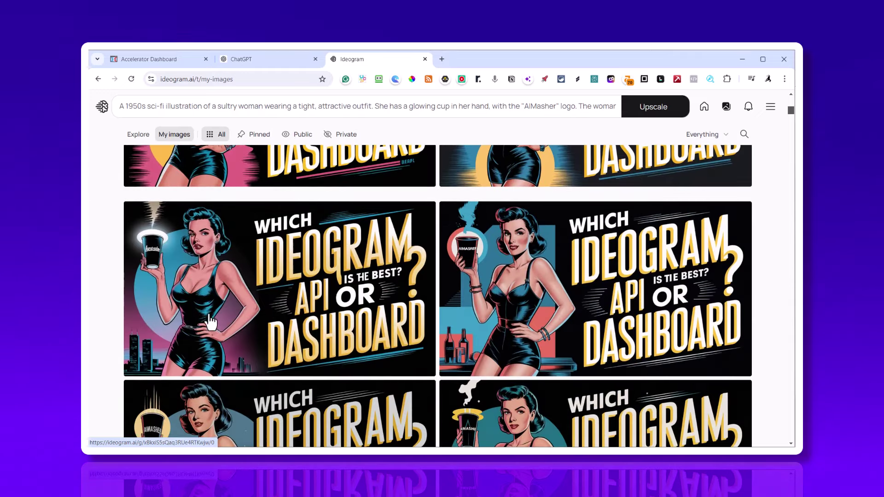
scroll(359, 313, down, 4)
scroll(395, 309, down, 5)
scroll(422, 297, down, 2)
scroll(422, 297, down, 3)
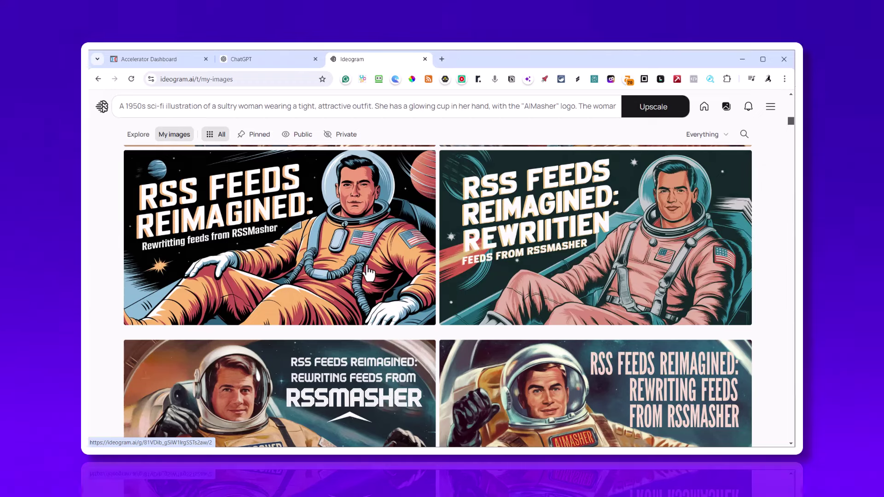
click(242, 60)
Read through ChatGPT's ten AIMasher training video titles, then go back to Ideogram
scroll(449, 213, up, 5)
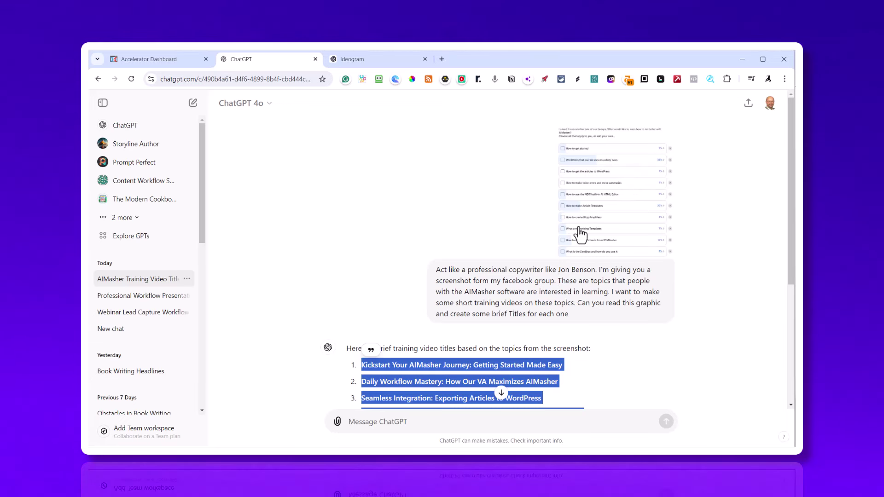
scroll(579, 228, down, 4)
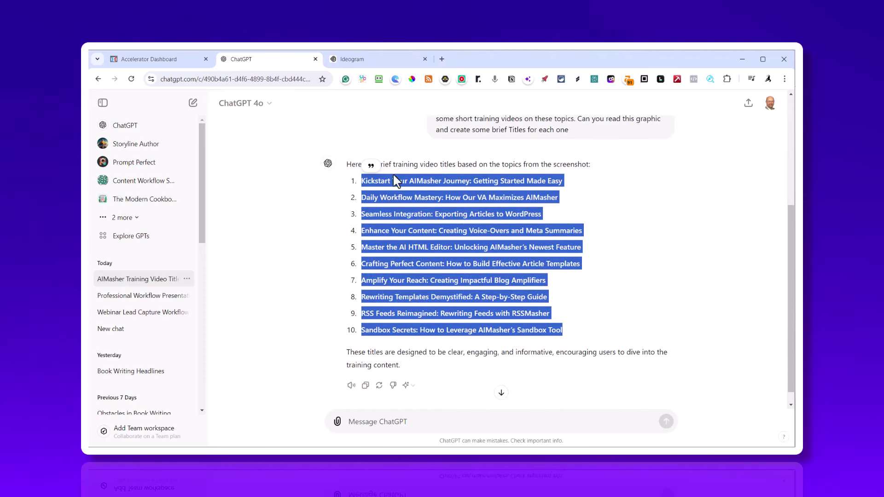
click(350, 59)
Scroll My images down to the Kickstart Your AIMasher Journey astronaut thumbnails
scroll(626, 284, down, 9)
scroll(625, 284, down, 1)
scroll(625, 284, down, 2)
scroll(718, 297, down, 4)
scroll(731, 303, down, 10)
scroll(731, 303, down, 2)
scroll(731, 303, up, 1)
scroll(580, 283, down, 10)
scroll(606, 281, down, 12)
scroll(606, 282, up, 2)
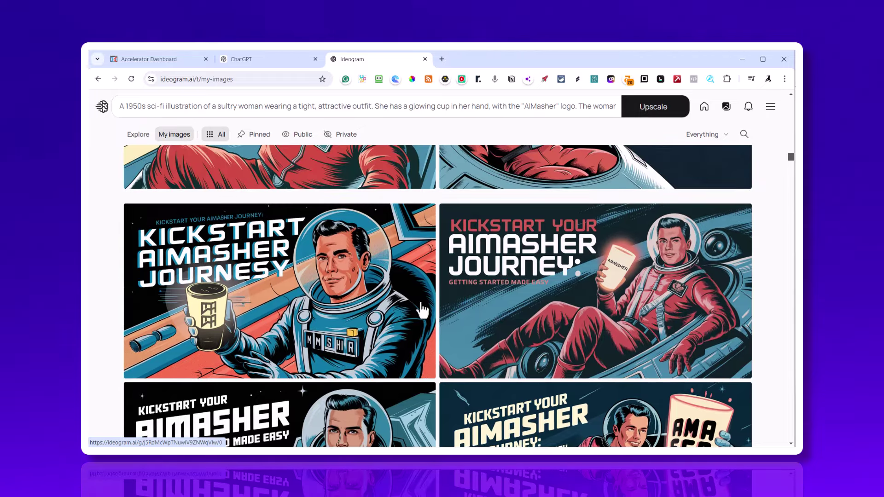
scroll(690, 284, down, 4)
scroll(690, 283, down, 6)
scroll(689, 283, up, 1)
scroll(700, 246, down, 4)
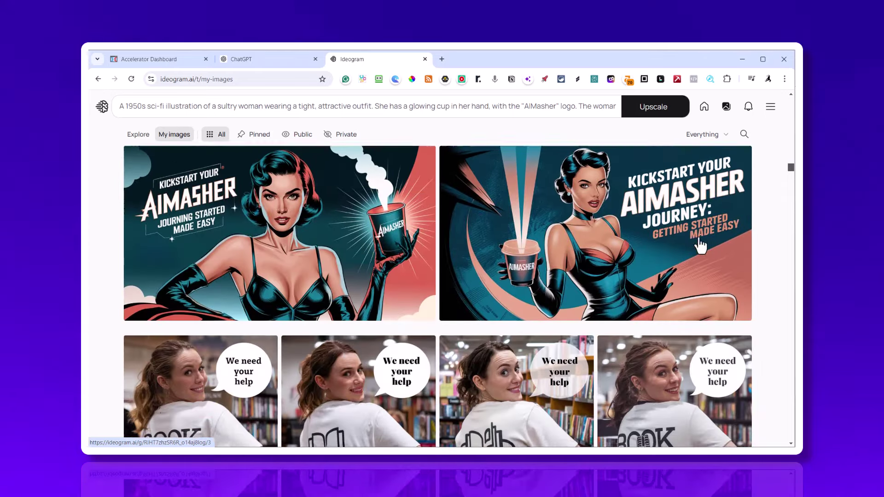
scroll(700, 246, up, 3)
Bring up the Snagit editor with the RSS Feeds capture, widen it, and move it aside
key(alt+Tab)
drag(748, 314, 793, 309)
drag(602, 65, 778, 129)
Go to Ideogram's Explore page and filter the gallery to Design images
scroll(404, 149, up, 2)
click(138, 134)
click(213, 178)
scroll(584, 215, down, 8)
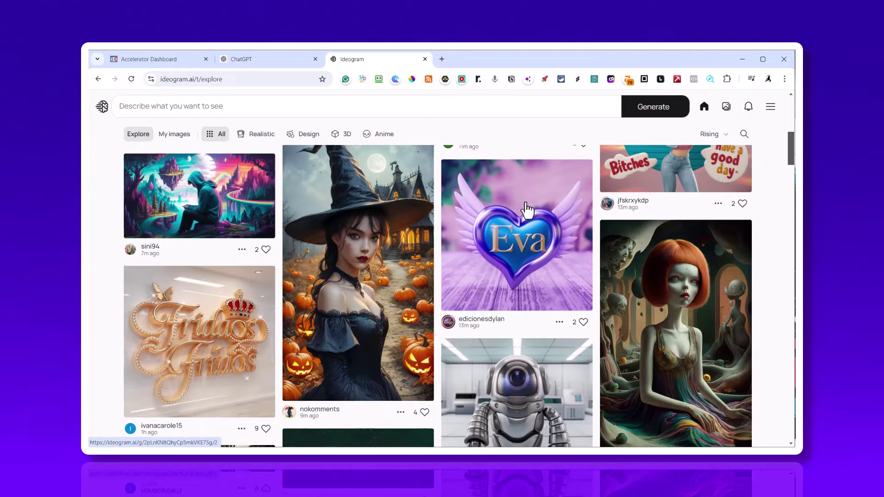
scroll(527, 209, down, 3)
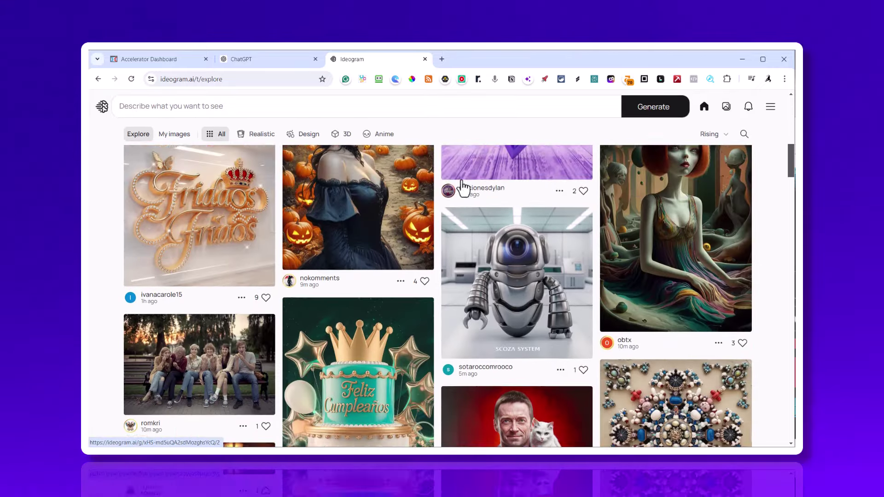
scroll(276, 142, up, 5)
scroll(478, 134, up, 2)
scroll(465, 143, up, 4)
click(304, 224)
Open the Love Is A Robot's Best Friend design, load its magic prompt, and select the text
scroll(303, 224, down, 10)
scroll(303, 224, down, 15)
scroll(304, 224, down, 15)
scroll(304, 224, down, 15)
scroll(303, 224, down, 15)
scroll(304, 224, down, 15)
scroll(303, 224, down, 15)
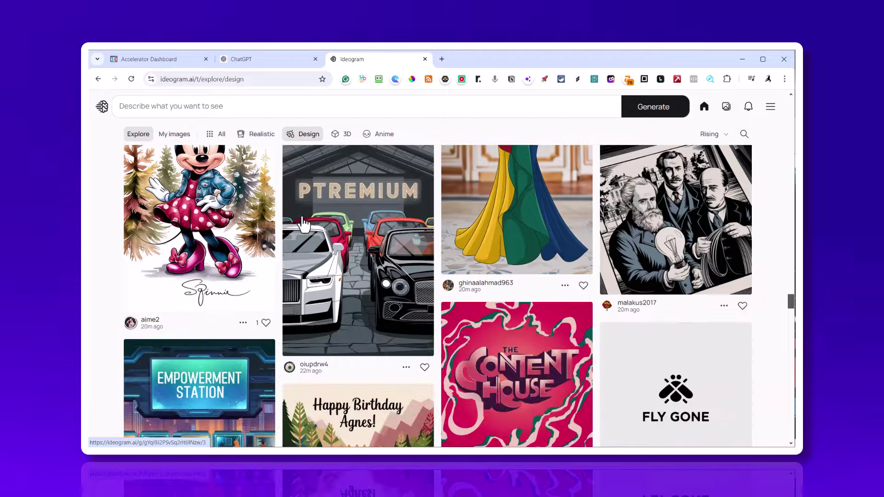
scroll(304, 224, down, 15)
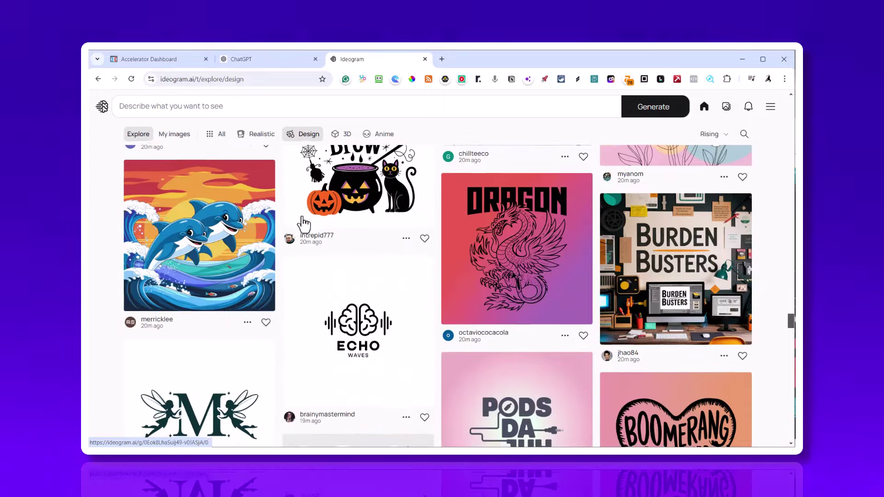
scroll(303, 224, down, 15)
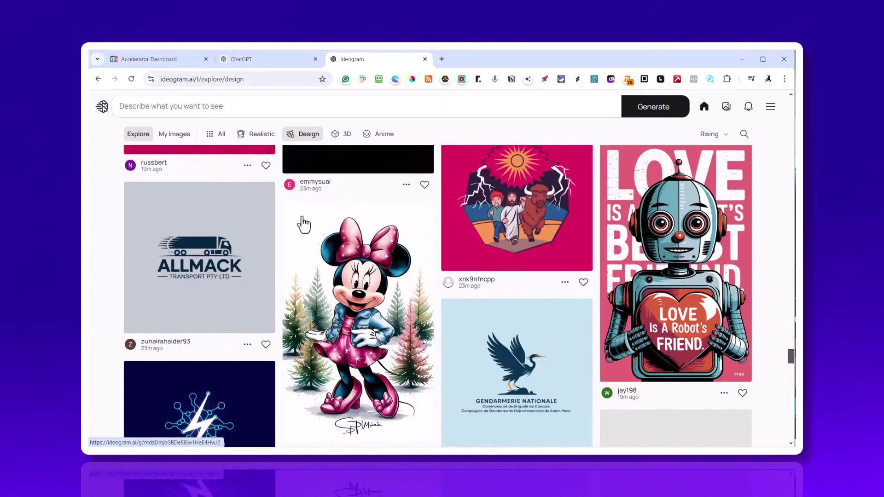
scroll(304, 224, down, 3)
scroll(672, 301, up, 4)
click(703, 267)
click(746, 334)
drag(252, 130, 102, 118)
Bring the Notepad notes with titles and prompt templates to the front and reposition the window
key(alt+Tab)
click(417, 338)
drag(460, 78, 371, 64)
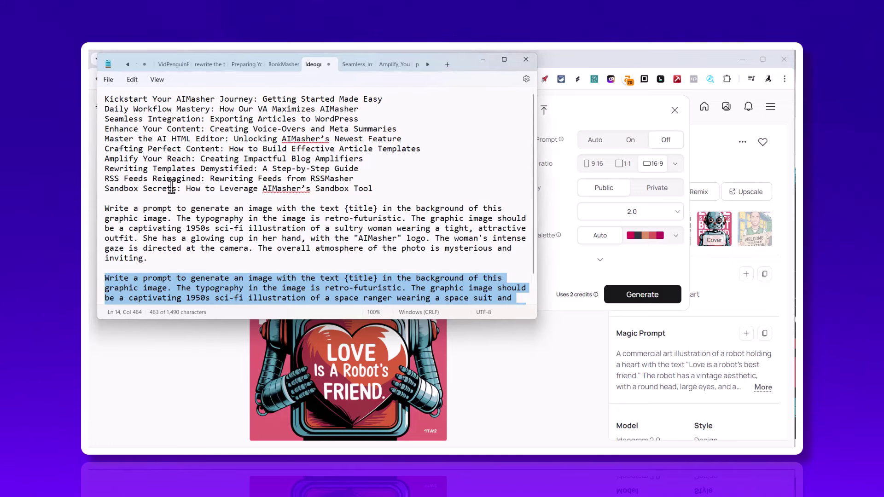
Highlight the sultry woman and space ranger prompt paragraphs, then clear the selection
drag(161, 260, 94, 211)
scroll(155, 274, down, 1)
drag(109, 250, 195, 283)
click(245, 301)
scroll(428, 200, up, 1)
Minimise Notepad and view the four robot design variations, including FRIDAY! and WELCOME
click(482, 59)
click(635, 230)
click(689, 235)
click(721, 236)
click(757, 238)
Return to the Ideogram home page and open the My images gallery
click(102, 106)
scroll(222, 248, down, 2)
scroll(227, 233, up, 5)
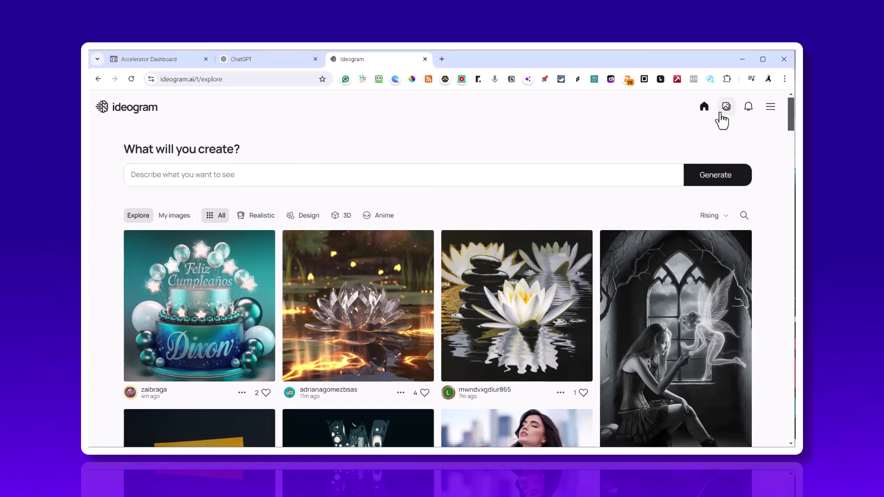
click(726, 107)
scroll(579, 221, down, 10)
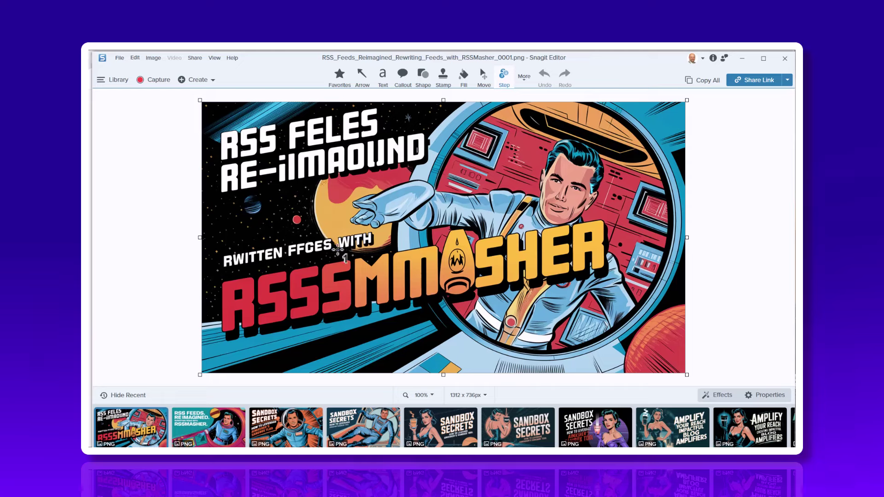
mouse_move(159, 411)
Switch to selection mode and step through the recent Sandbox Secrets captures in Snagit
key(s)
click(200, 419)
click(292, 427)
click(362, 422)
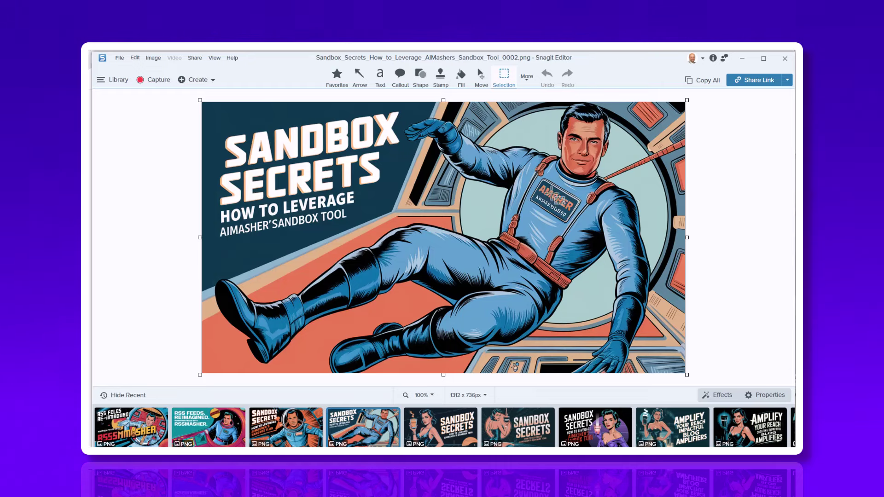
click(439, 427)
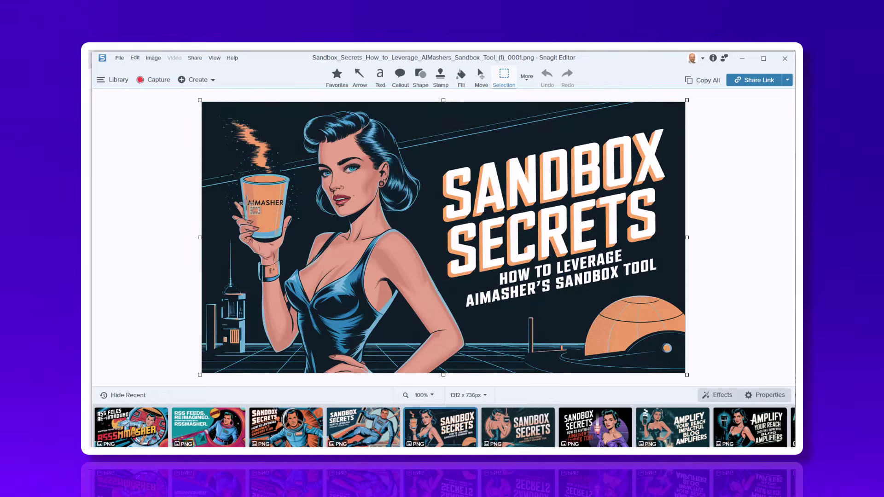
key(Right)
Flip through the Amplify Your Reach versions and on to the astronaut image
click(604, 426)
click(663, 423)
key(Right)
click(792, 421)
click(762, 441)
Open the Crafting Perfect Content image, then step back through earlier captures like Master the AI HTML Editor
click(762, 441)
click(762, 441)
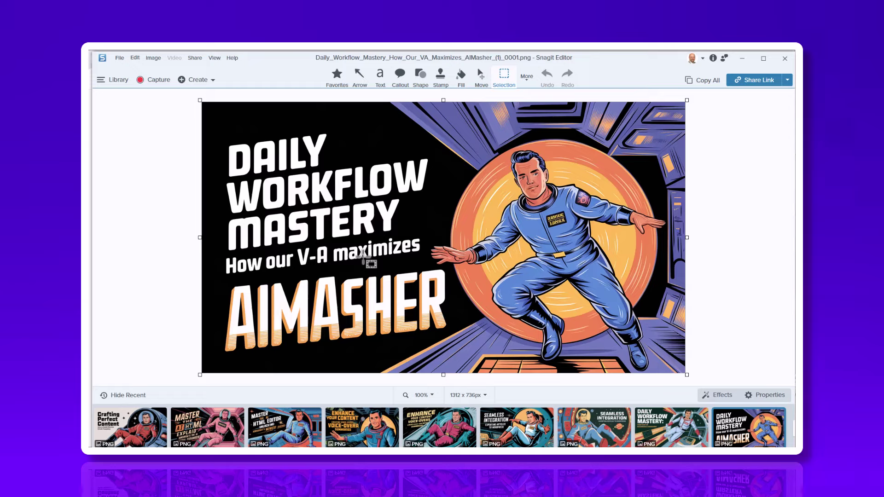
key(Left)
key(Left)
key(Left)
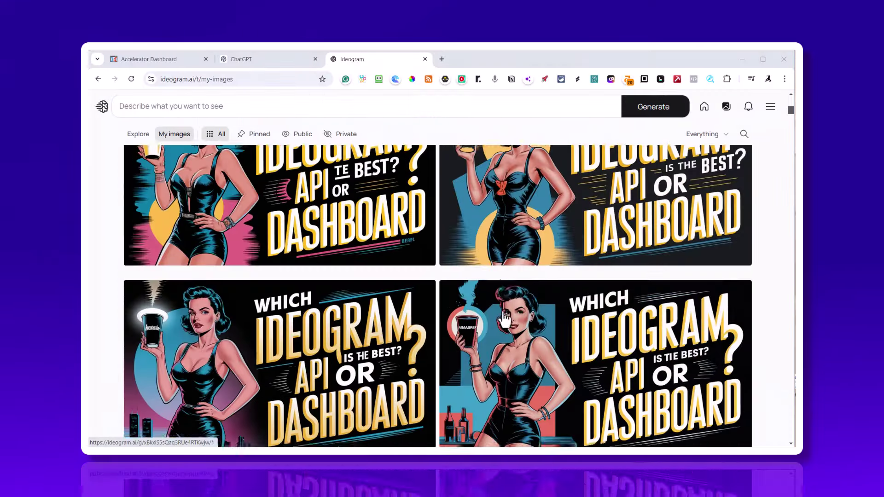
Open an astronaut image from My images and read its full expanded prompt and settings
scroll(503, 317, down, 3)
scroll(504, 317, down, 10)
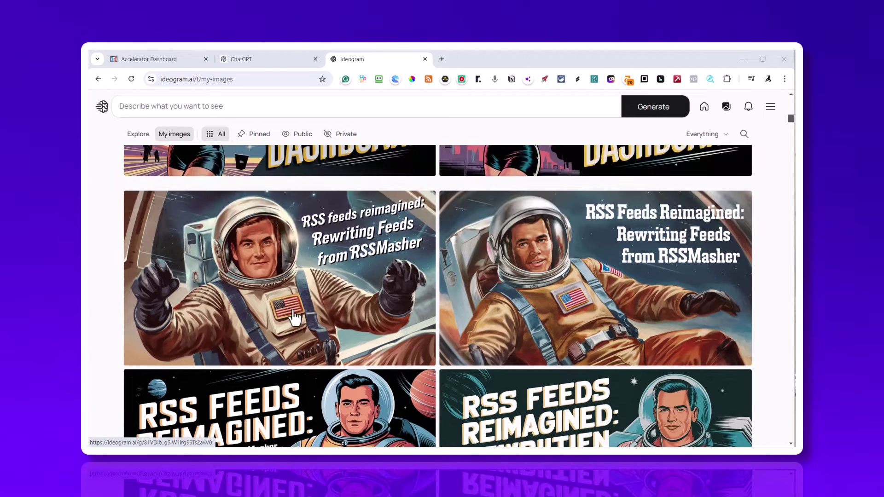
click(575, 310)
click(763, 331)
scroll(676, 225, down, 2)
scroll(583, 302, down, 2)
scroll(697, 300, up, 5)
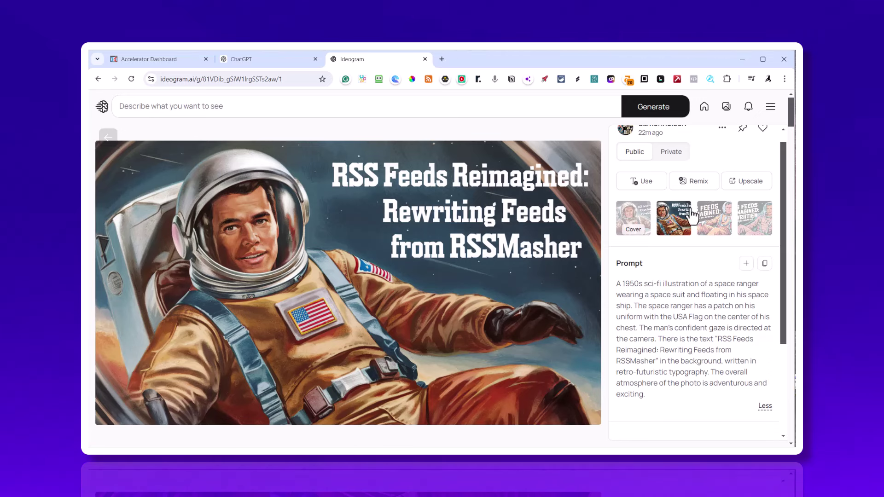
scroll(719, 248, down, 3)
click(108, 137)
Check a second astronaut image's details, then return to the My images gallery
scroll(317, 257, down, 3)
click(654, 300)
scroll(705, 332, down, 2)
click(108, 137)
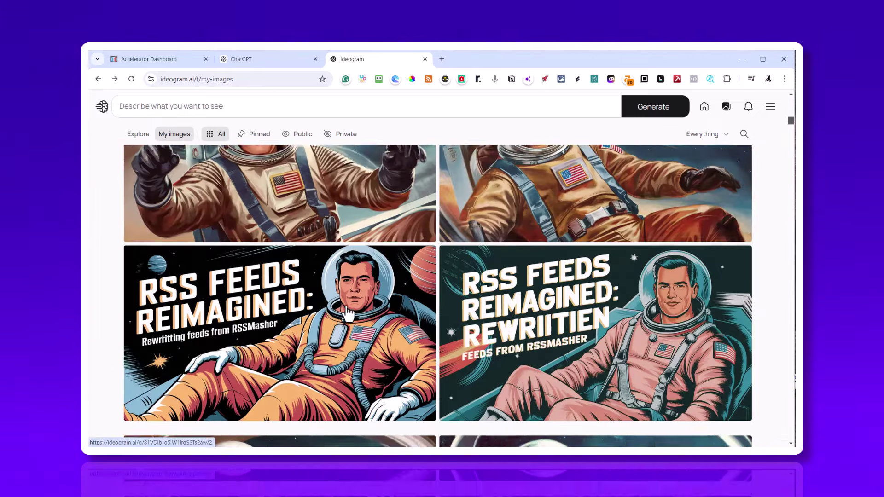
scroll(348, 314, up, 10)
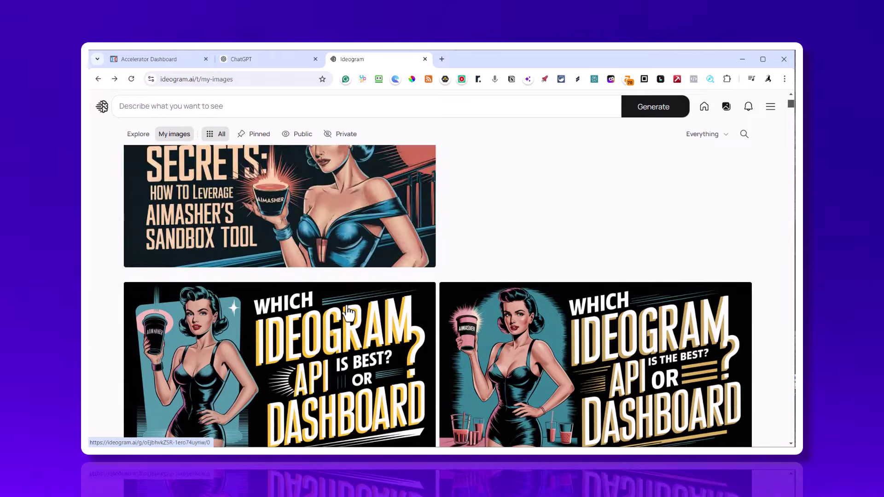
scroll(349, 314, down, 5)
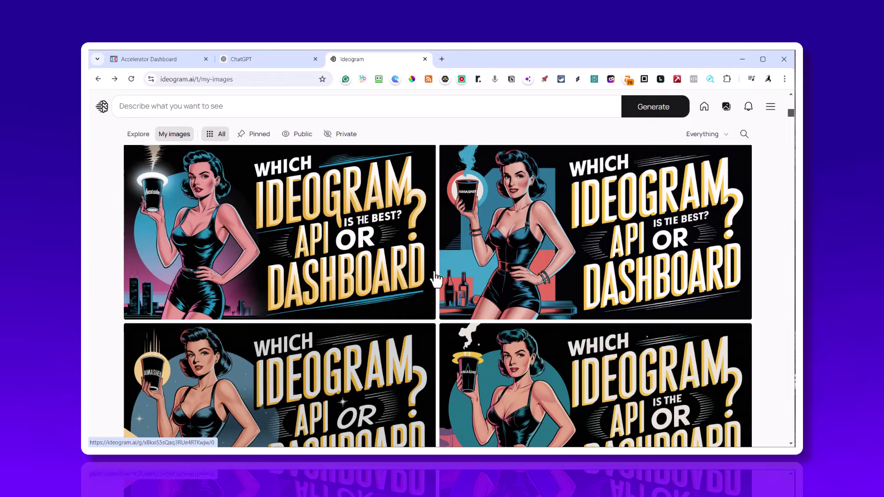
Switch to ZimmWriter and open the Bulk AI Image Generator from the AI Vault
key(alt+Tab)
key(alt+Tab)
key(alt+Tab)
key(alt+Tab)
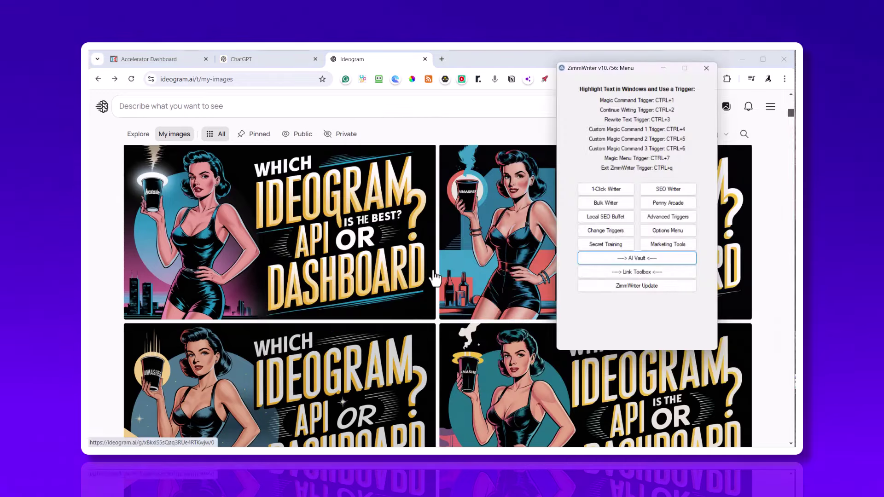
drag(608, 72, 304, 98)
key(alt+Tab)
click(342, 289)
click(544, 185)
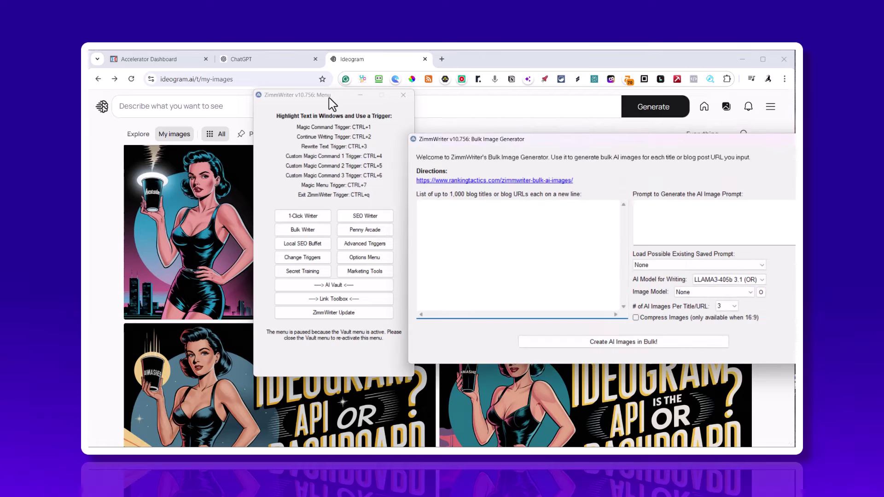
Copy the ten AIMasher blog titles from Notepad and paste them into the title list
key(alt+Tab)
key(alt+Tab)
key(alt+Tab)
key(alt+Tab)
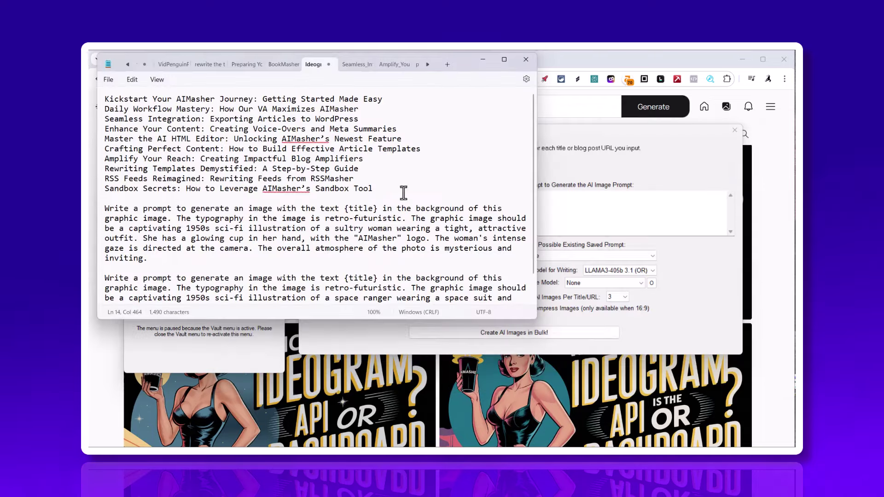
drag(403, 193, 105, 99)
key(ctrl+c)
click(660, 166)
key(ctrl+v)
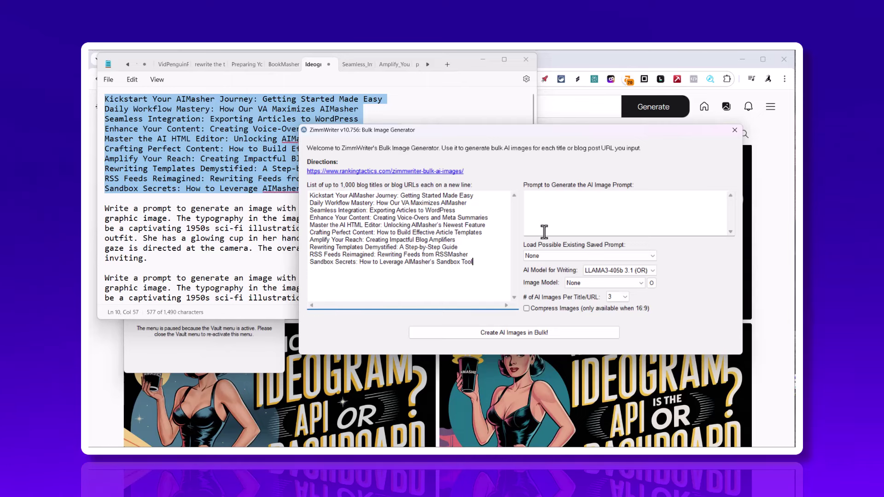
Copy the sultry 1950s sci-fi woman prompt paragraph from Notepad into ZimmWriter's Prompt to Generate box
click(198, 260)
drag(198, 260, 105, 212)
key(ctrl+c)
click(649, 213)
key(ctrl+v)
scroll(628, 221, up, 1)
drag(526, 197, 586, 202)
Keep LLAMA3-405b 3.1 (OR) as the writing model and choose ideogram 2 as the image model
click(641, 272)
click(615, 253)
click(641, 283)
click(597, 397)
In the ideogram 2 image options, turn Magic Prompt OFF
click(652, 283)
drag(732, 184, 603, 171)
click(612, 259)
click(613, 262)
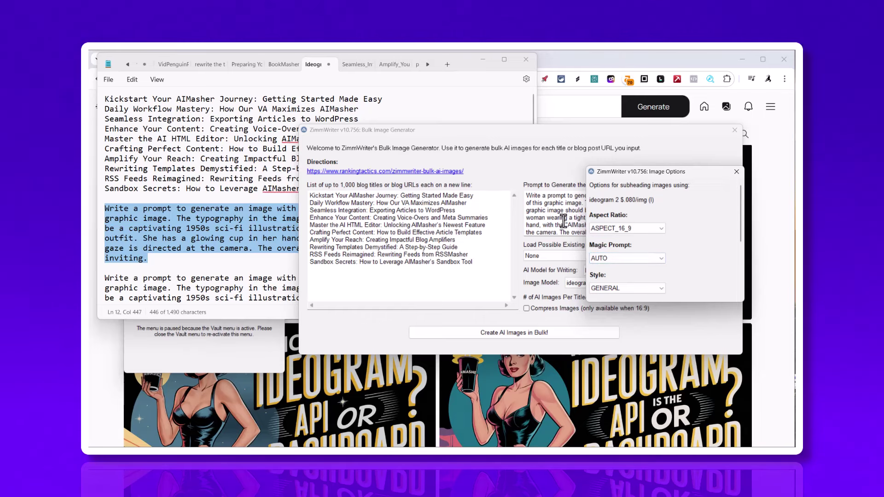
click(663, 258)
click(608, 288)
Set the image style to DESIGN after trying GENERAL and REALISTIC
click(662, 288)
click(602, 313)
click(662, 289)
scroll(636, 295, up, 1)
click(613, 297)
click(658, 289)
click(608, 305)
click(661, 288)
click(608, 312)
Save the image choices, start Create AI Images in Bulk, and dismiss the missing subheading warning
scroll(695, 269, down, 3)
click(637, 209)
click(517, 333)
click(623, 179)
Set # of AI Images Per Title to 4, after briefly trying 10
click(519, 95)
click(625, 297)
click(612, 331)
click(619, 297)
click(616, 374)
click(625, 297)
click(612, 328)
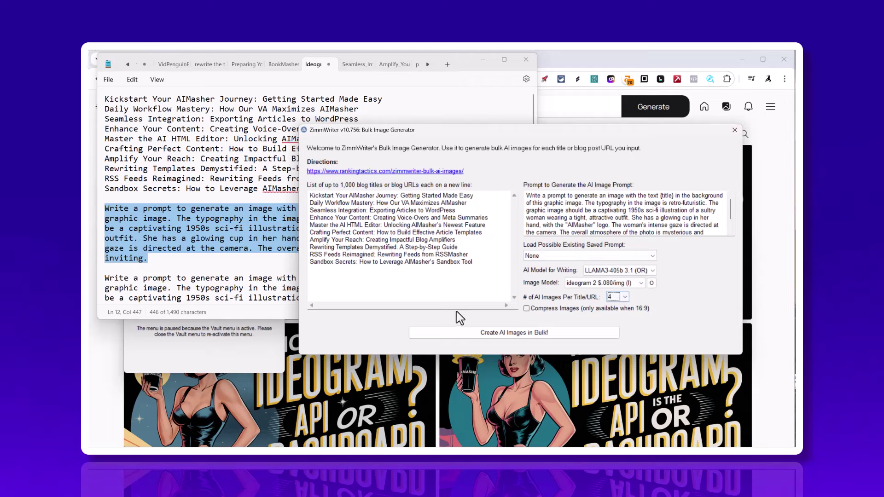
Close the ZimmWriter generator and Notepad, then browse Ideogram's Explore gallery filtered to Realistic
click(735, 131)
click(483, 60)
click(102, 107)
click(265, 220)
scroll(383, 302, down, 5)
scroll(389, 303, up, 3)
scroll(389, 303, up, 3)
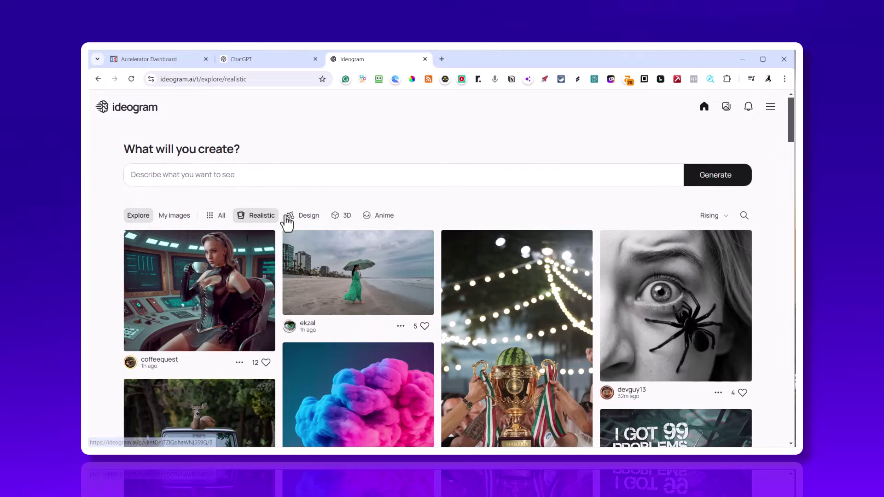
Filter the Explore gallery to Design and open the bulldog image's details
click(302, 221)
scroll(691, 267, down, 2)
click(704, 271)
scroll(701, 289, down, 1)
scroll(700, 289, down, 1)
Expand and read through the bulldog design's full Magic Prompt text
click(763, 369)
scroll(726, 336, down, 1)
scroll(686, 345, down, 3)
scroll(617, 317, down, 1)
scroll(659, 370, down, 1)
scroll(660, 372, down, 1)
scroll(663, 369, up, 2)
scroll(672, 352, up, 5)
Close the bulldog image view and scroll down the Design grid
click(550, 279)
scroll(549, 279, down, 15)
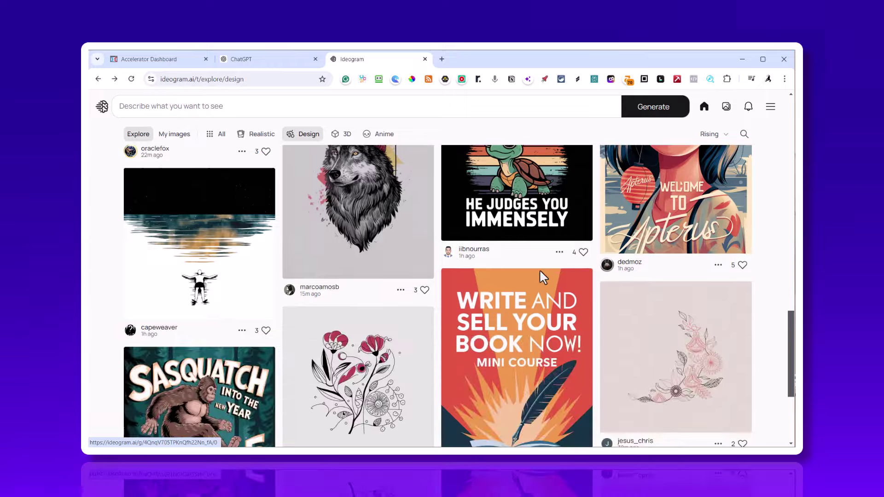
scroll(543, 277, down, 8)
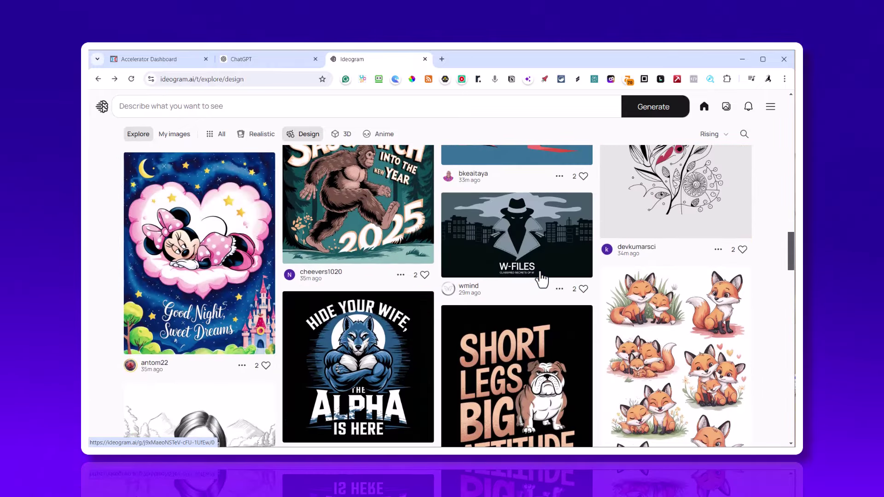
scroll(542, 279, down, 3)
scroll(535, 276, down, 3)
scroll(535, 276, down, 10)
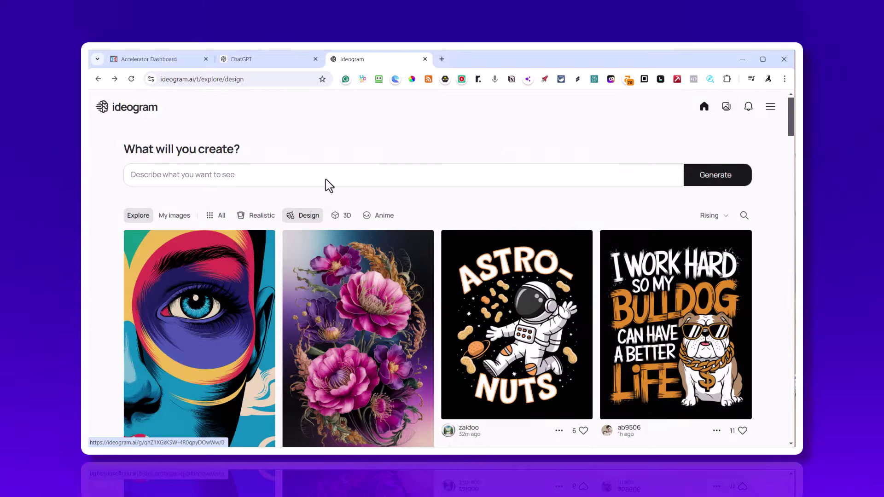
Go from the Explore gallery to My images and scroll to the Bookmasher shirt images
click(101, 108)
click(175, 215)
scroll(494, 272, down, 5)
scroll(495, 271, down, 15)
scroll(496, 281, down, 15)
scroll(496, 281, down, 15)
scroll(496, 281, up, 5)
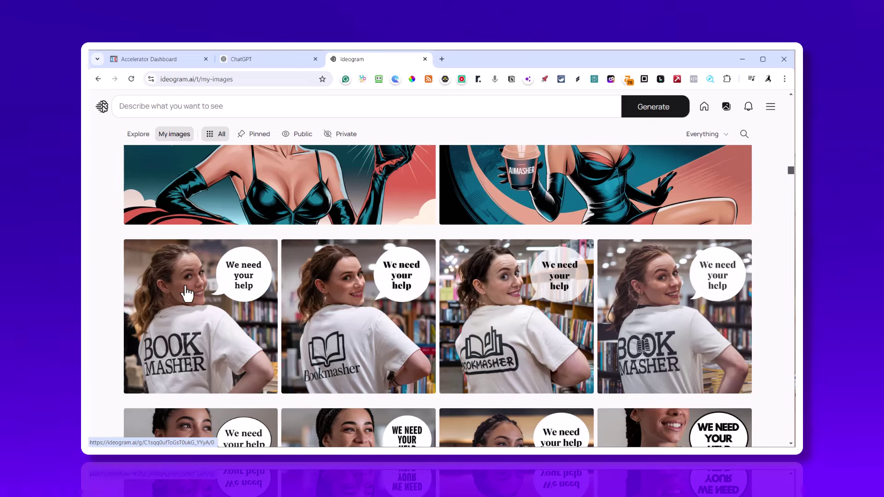
Open the first Bookmasher shirt image and expand its full Magic Prompt text
click(225, 343)
scroll(739, 298, down, 5)
scroll(736, 330, up, 2)
click(762, 293)
Flip through the Bookmasher image's variations, ending on the first one
scroll(687, 322, up, 3)
click(675, 234)
click(713, 236)
click(636, 235)
Return to My images and scroll to the 'Kickstart Your AIMasher Journey' pin-up thumbnails
click(99, 144)
scroll(249, 255, down, 10)
scroll(225, 260, down, 10)
scroll(539, 288, down, 15)
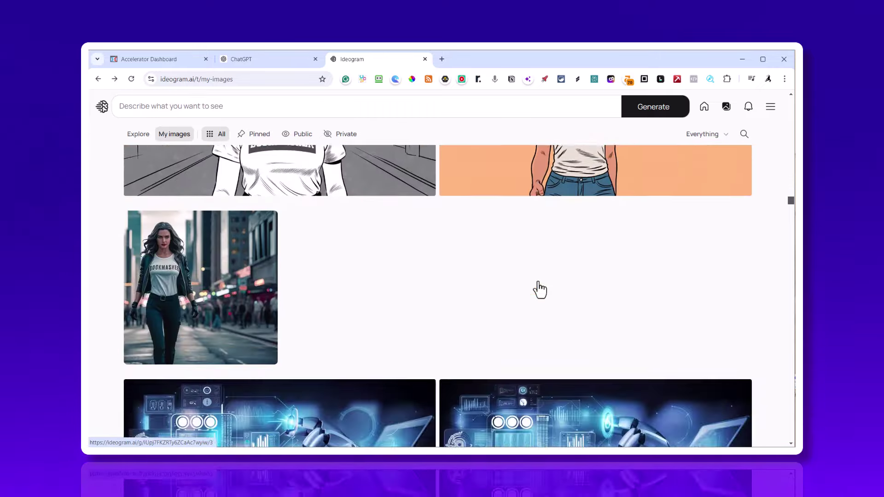
scroll(535, 283, down, 15)
scroll(534, 282, up, 10)
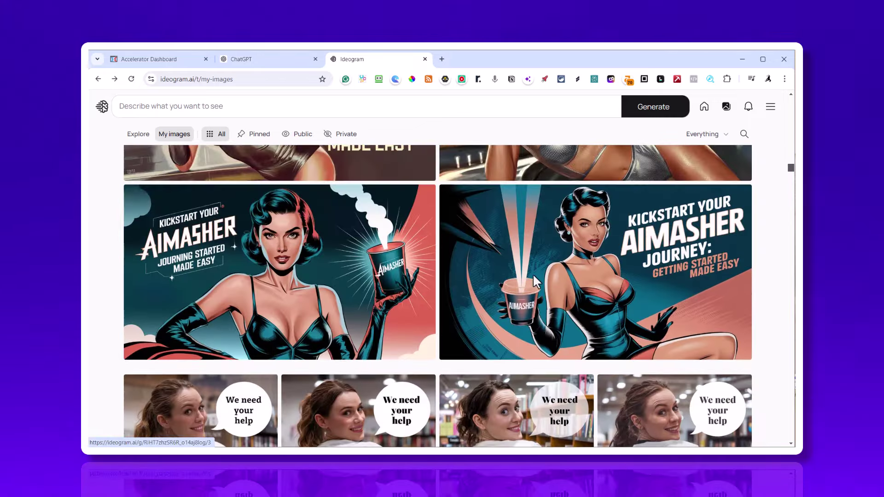